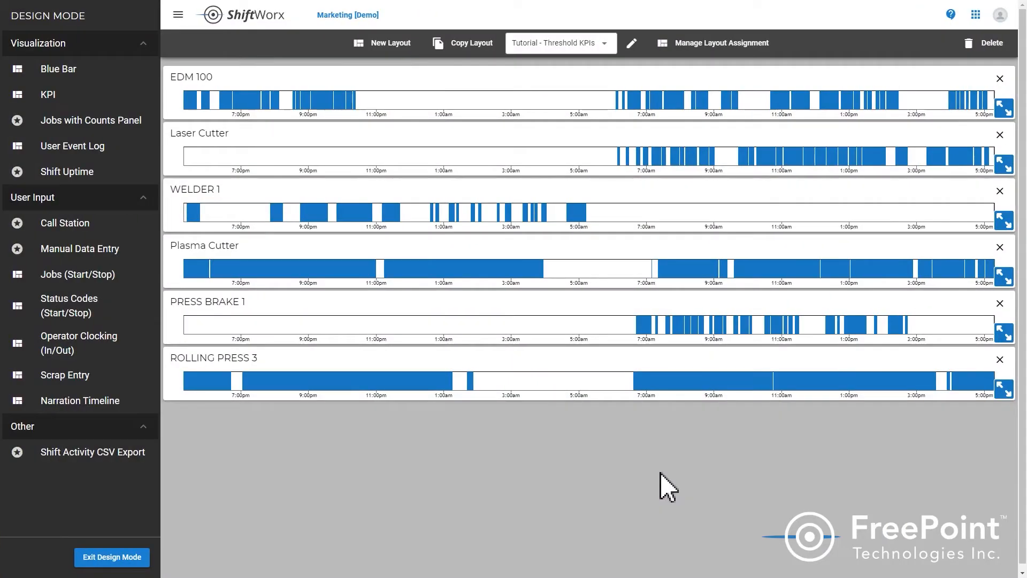
Add a KPI below the machine timelines, titled Uptime, with category Percent and KPI type Uptime.
{"action": "left_click_drag", "start_coordinate": [53, 96], "coordinate": [213, 98]}
{"action": "double_click", "coordinate": [13, 66]}
{"action": "type", "text": "Uptime"}
{"action": "left_click", "coordinate": [33, 120]}
{"action": "left_click", "coordinate": [24, 170]}
{"action": "left_click", "coordinate": [24, 156]}
{"action": "left_click", "coordinate": [19, 171]}
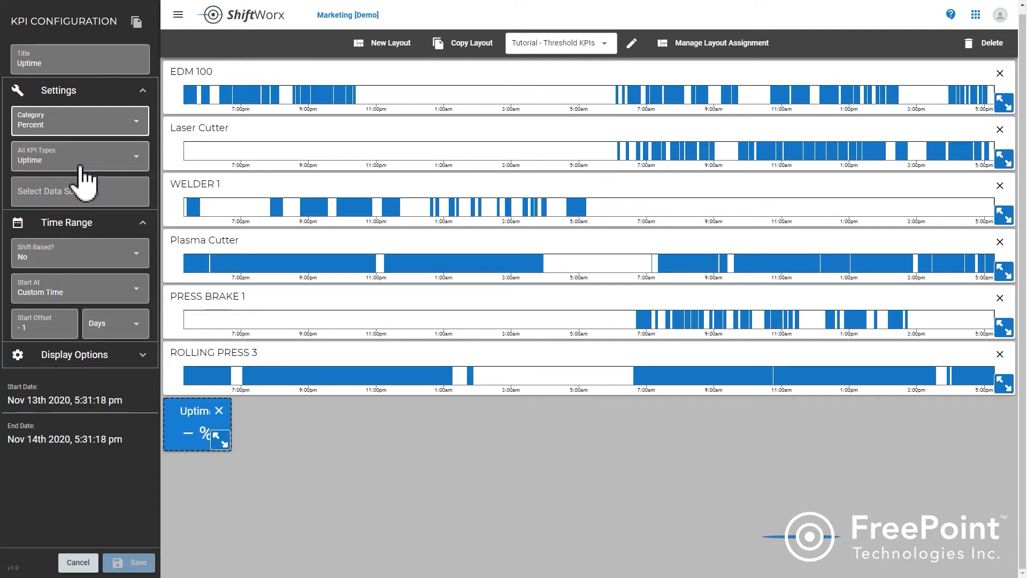
Set the Uptime KPI's data source to EDM 100 > CUT > state.
{"action": "left_click", "coordinate": [33, 187]}
{"action": "left_click", "coordinate": [393, 238]}
{"action": "left_click", "coordinate": [689, 479]}
Base the KPI's time range on the specific shift Day Shift and save the KPI.
{"action": "left_click", "coordinate": [86, 257]}
{"action": "left_click", "coordinate": [48, 306]}
{"action": "left_click", "coordinate": [70, 292]}
{"action": "left_click", "coordinate": [43, 316]}
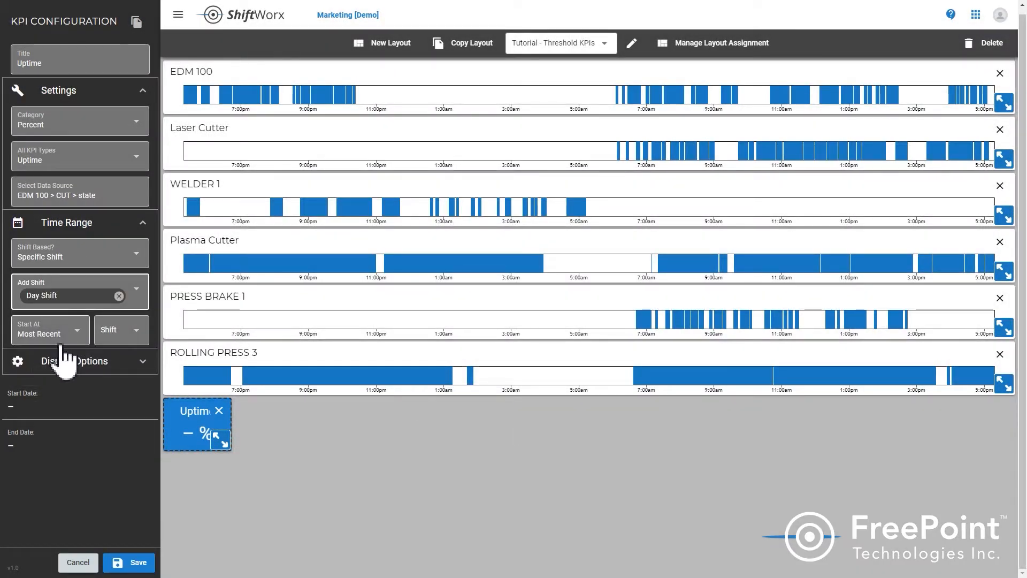
{"action": "left_click", "coordinate": [140, 565]}
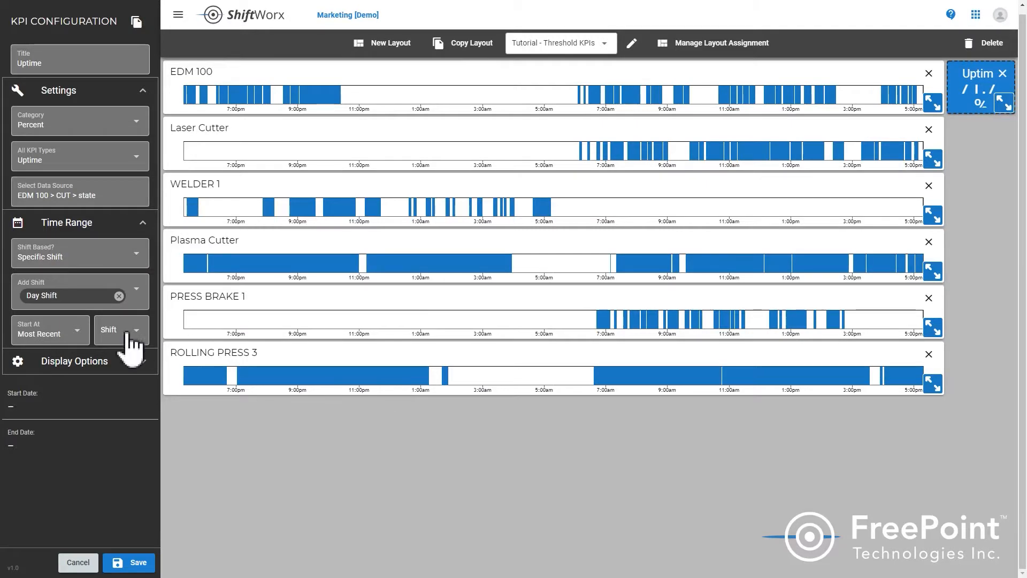
In the Uptime KPI's display options, set the threshold condition to Greater than with a threshold value of 60.
{"action": "left_click", "coordinate": [105, 383]}
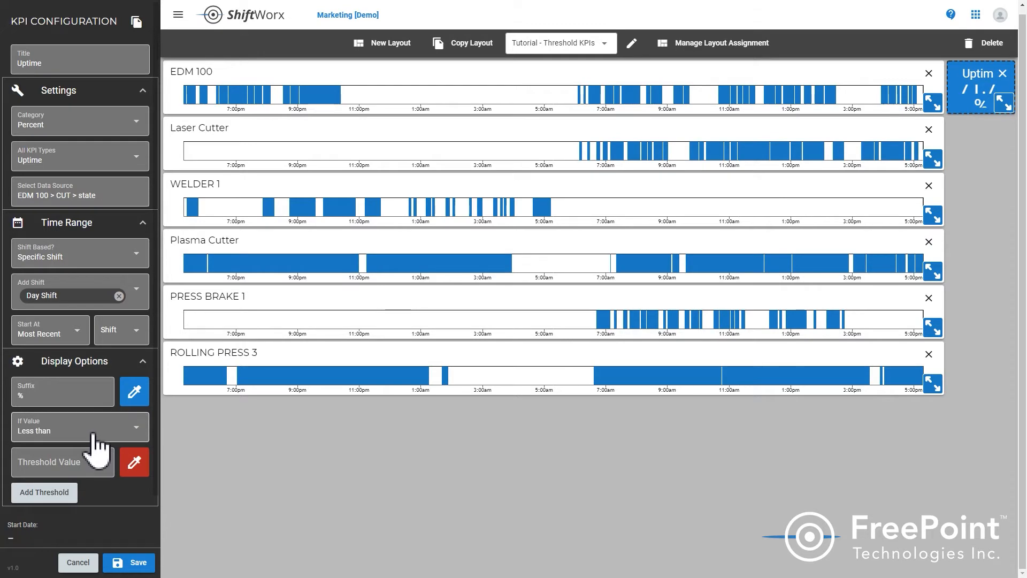
{"action": "scroll", "coordinate": [120, 533], "scroll_direction": "down", "scroll_amount": 1}
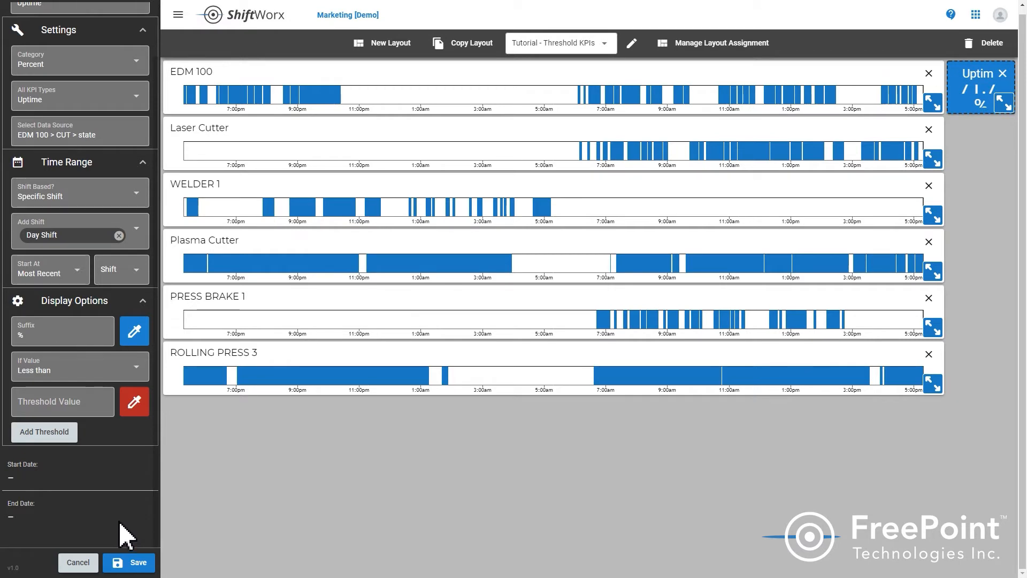
{"action": "left_click", "coordinate": [85, 367]}
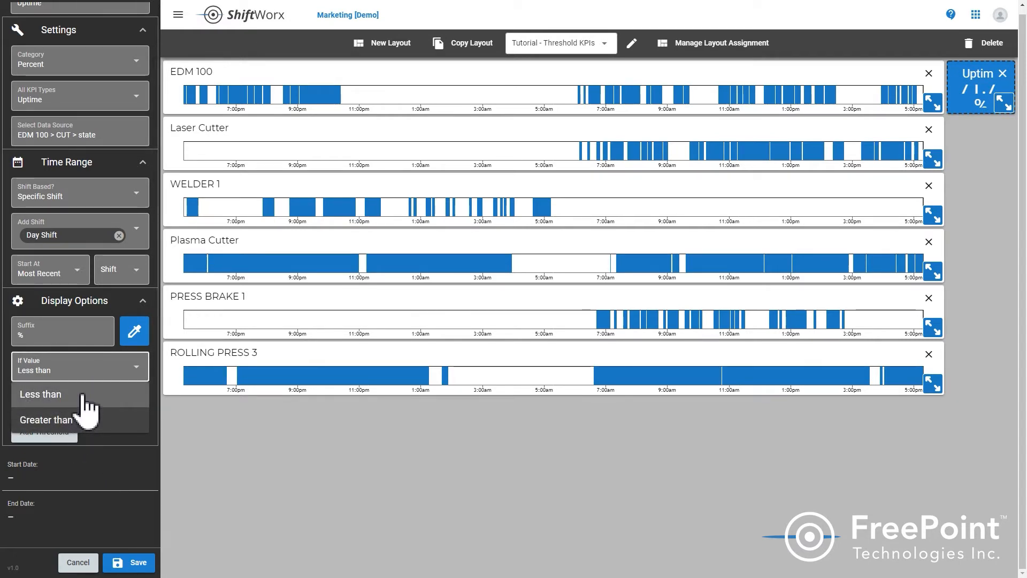
{"action": "left_click", "coordinate": [85, 393]}
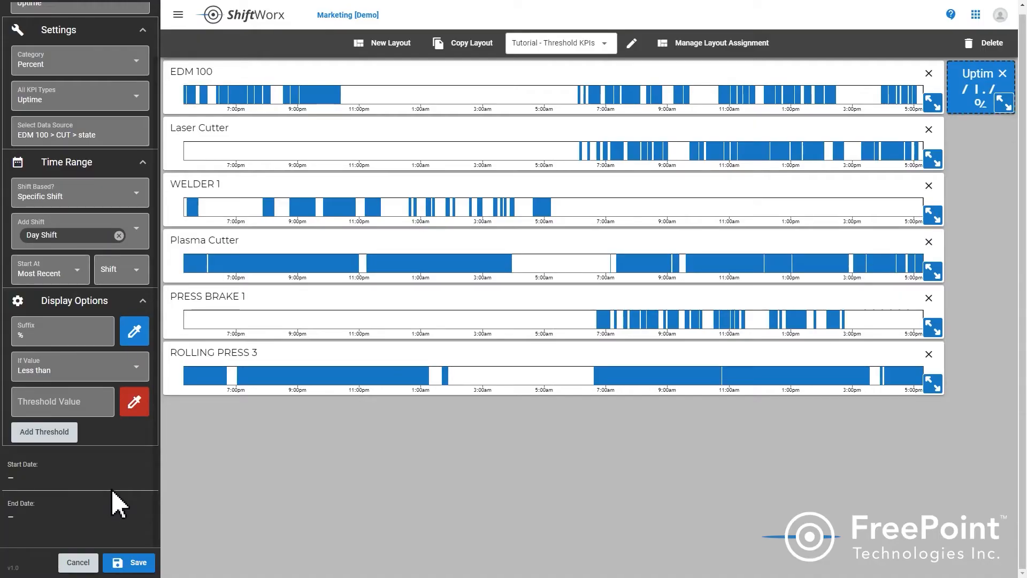
{"action": "left_click", "coordinate": [138, 374]}
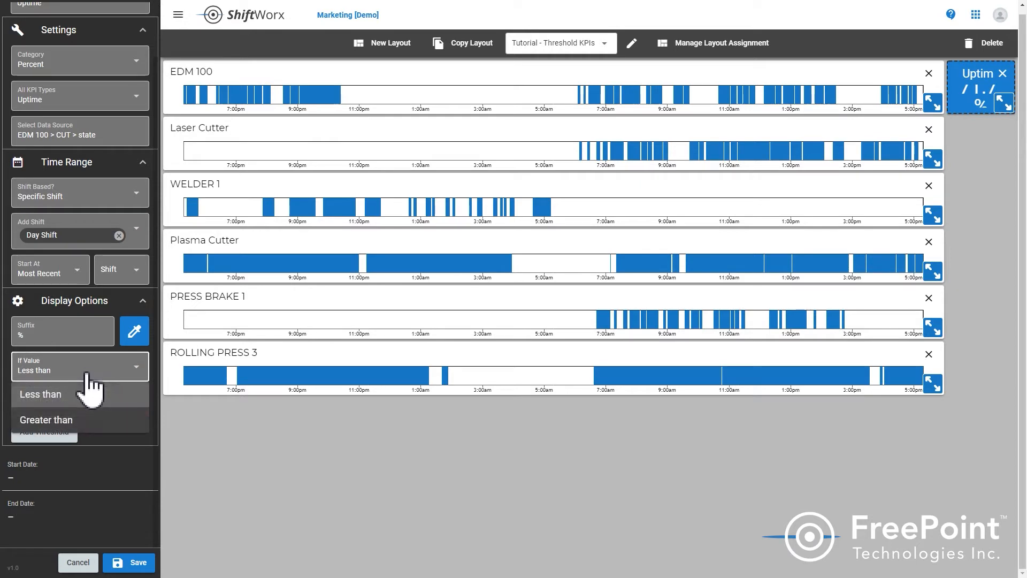
{"action": "left_click", "coordinate": [75, 422]}
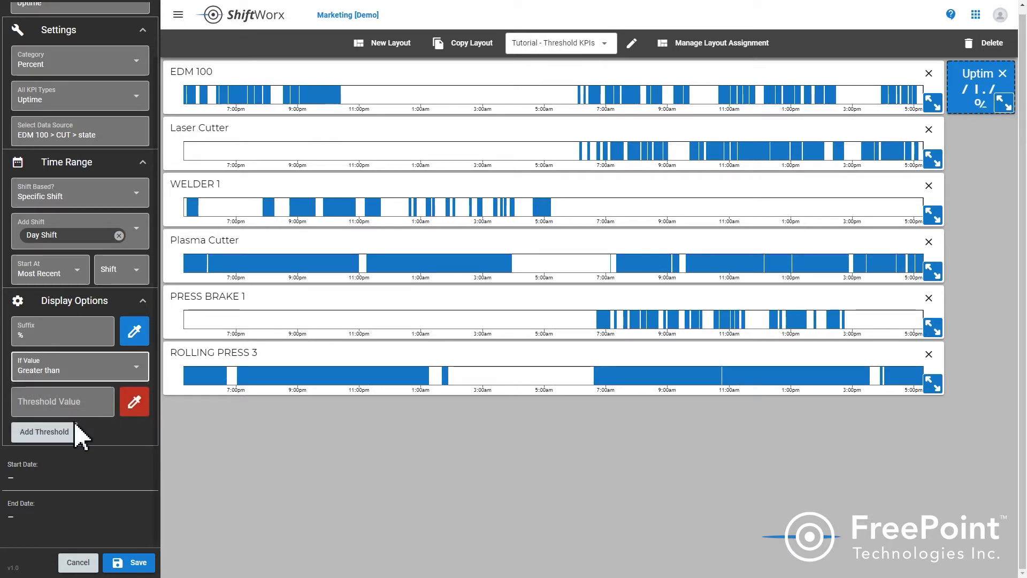
{"action": "left_click", "coordinate": [68, 405]}
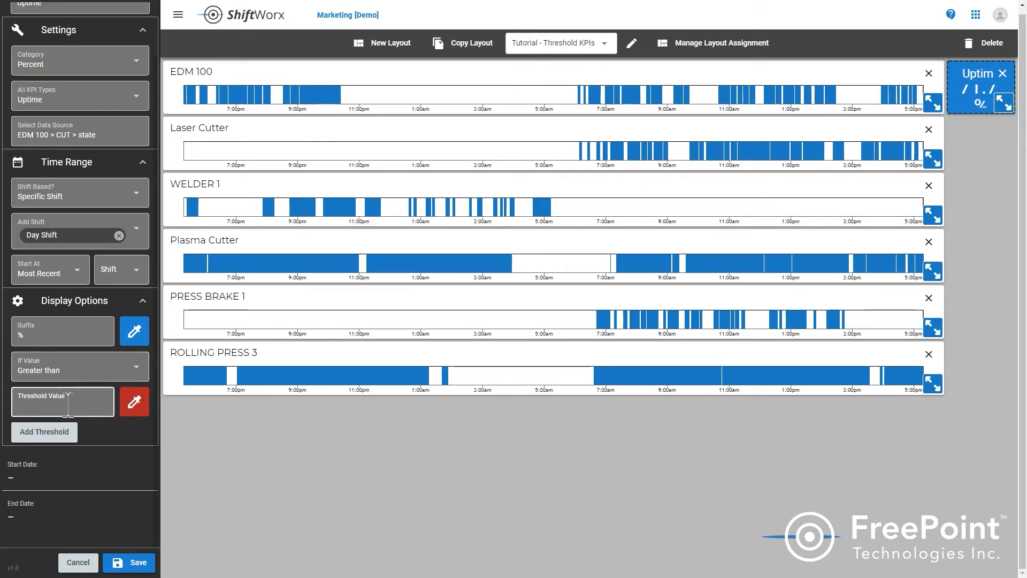
{"action": "type", "text": "60"}
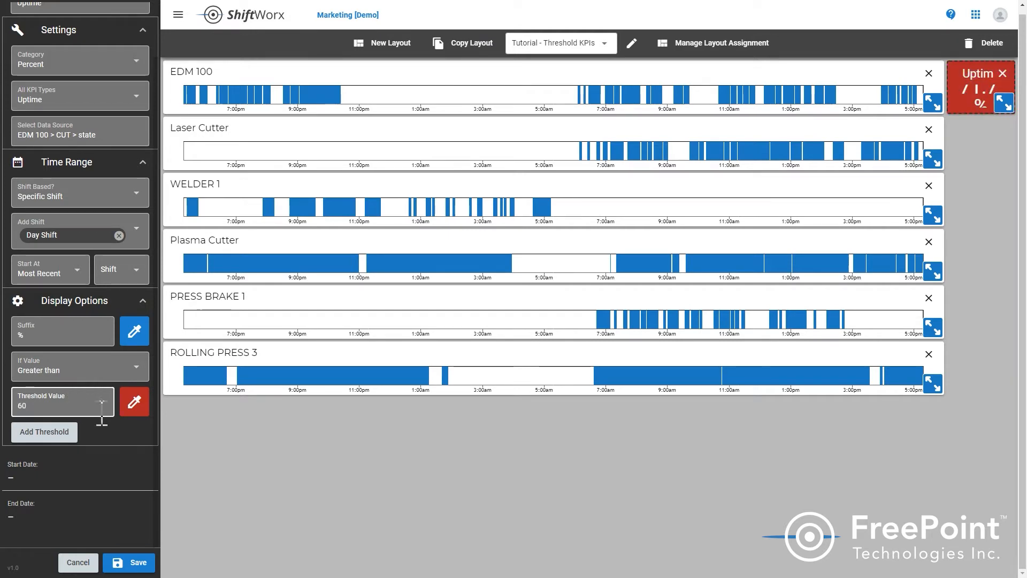
Set the threshold color to green and the KPI's default color to dark red (#a30000).
{"action": "left_click", "coordinate": [142, 406]}
{"action": "left_click", "coordinate": [122, 438]}
{"action": "left_click", "coordinate": [69, 495]}
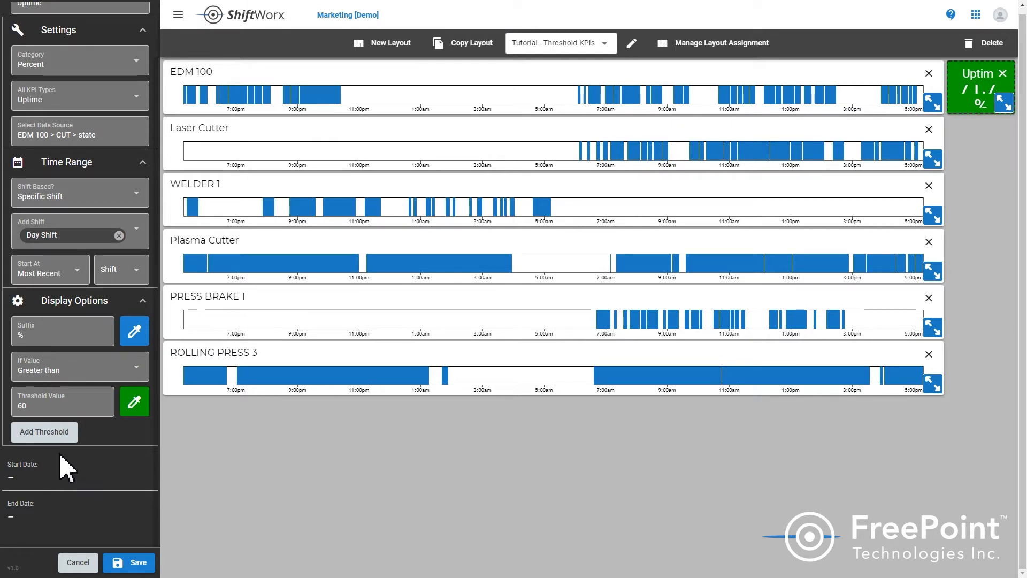
{"action": "left_click", "coordinate": [133, 335]}
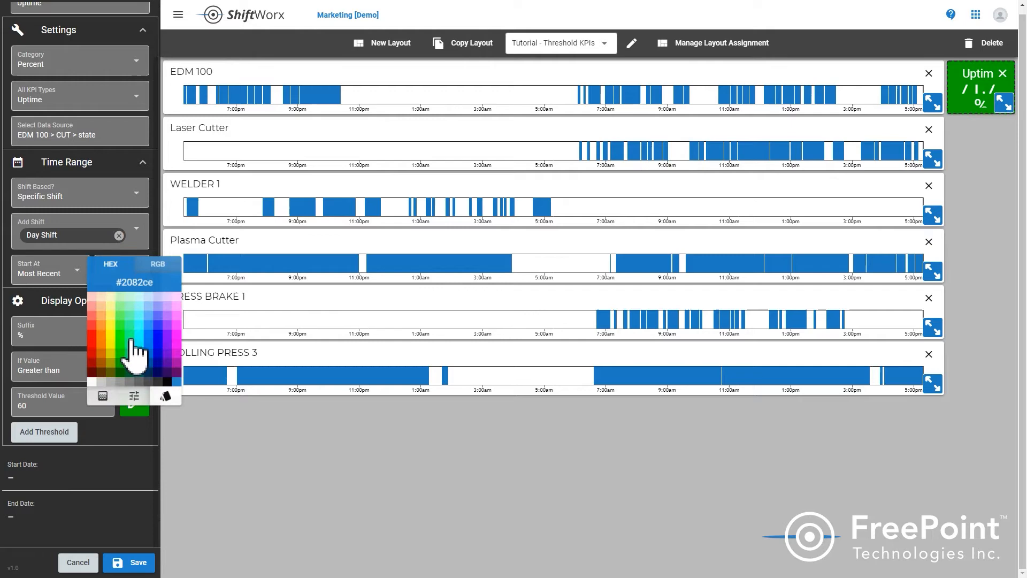
{"action": "left_click", "coordinate": [92, 365]}
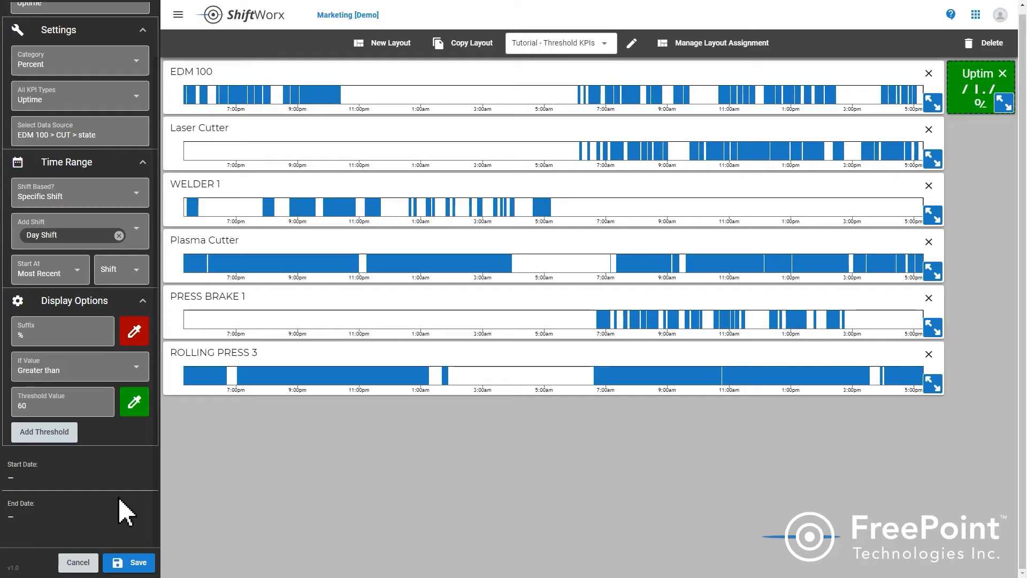
Set the Greater than threshold value to 70 and the KPI's default color to yellow.
{"action": "double_click", "coordinate": [21, 406]}
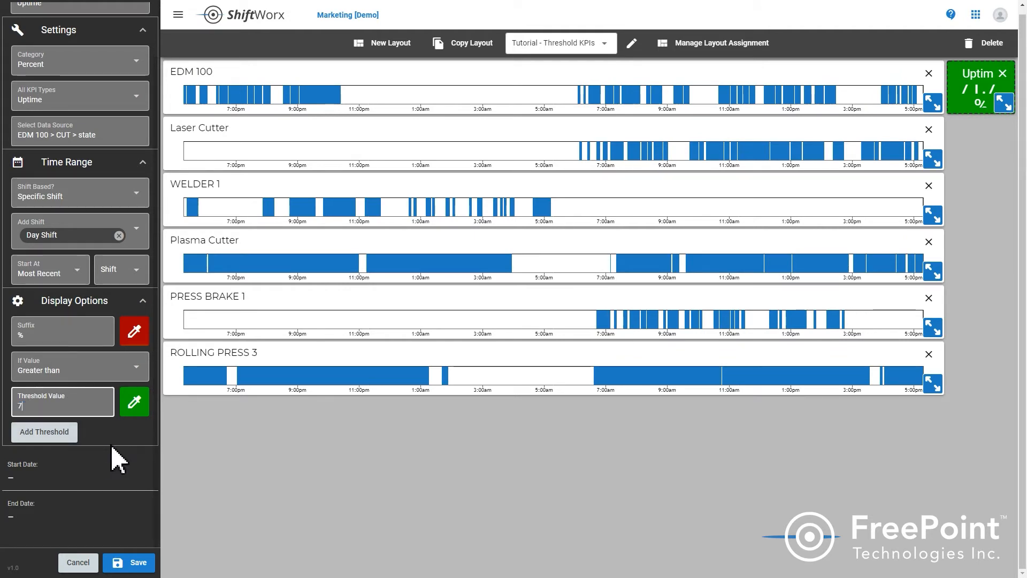
{"action": "left_click", "coordinate": [117, 459]}
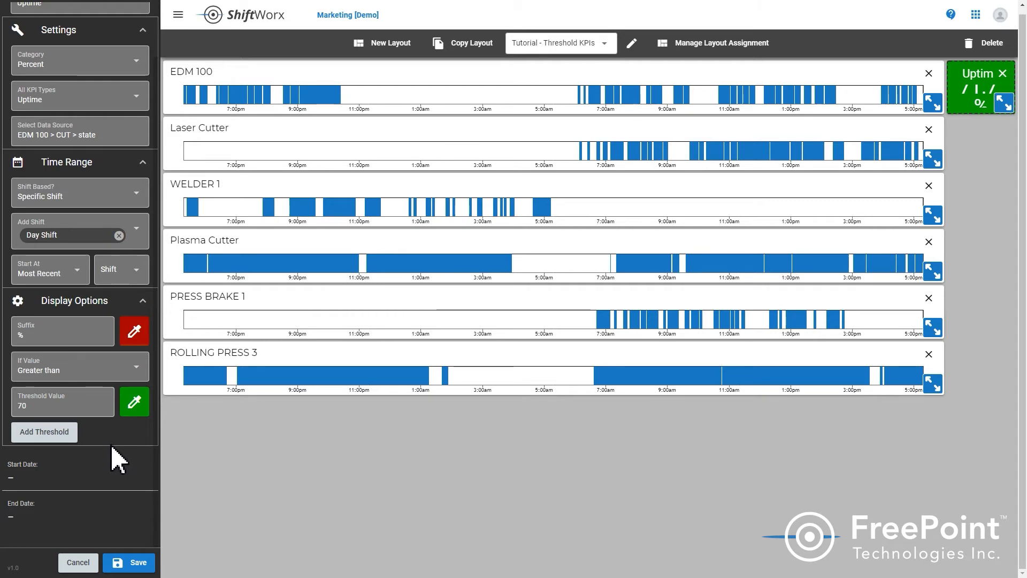
{"action": "left_click", "coordinate": [133, 334]}
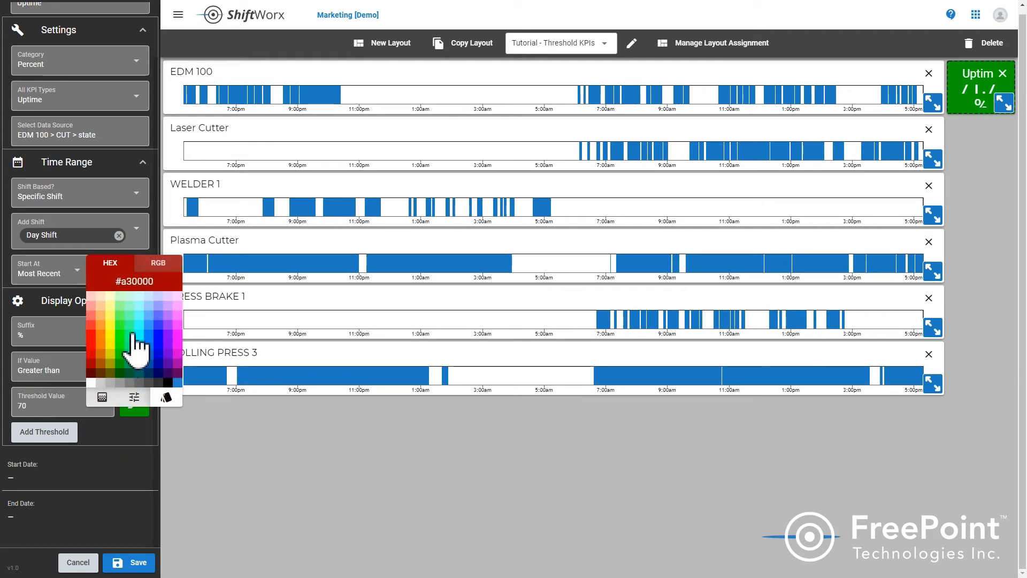
{"action": "left_click", "coordinate": [111, 351]}
{"action": "left_click", "coordinate": [118, 463]}
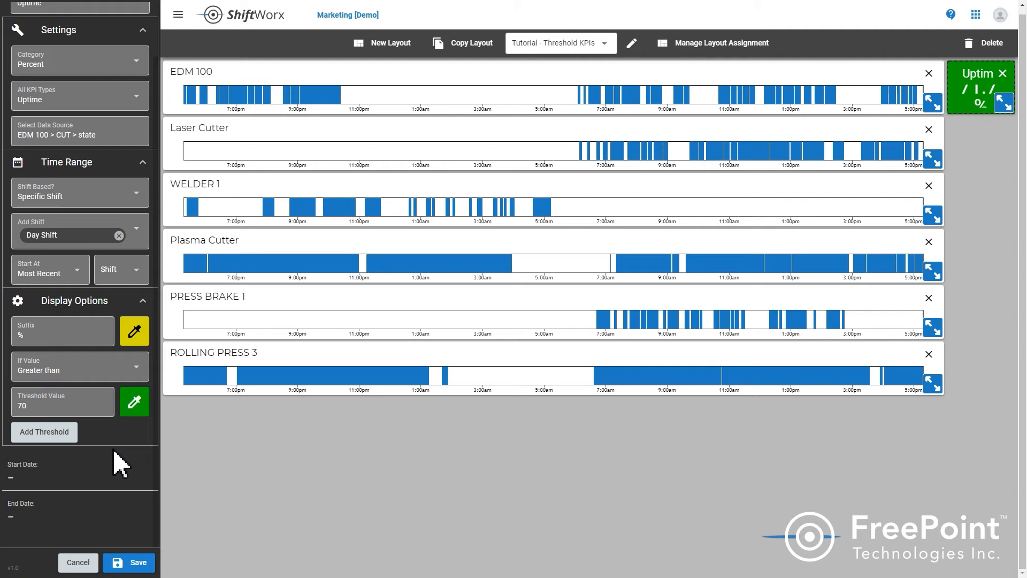
Add a second threshold with the condition Less than, value 50 and dark red color #a30000.
{"action": "left_click", "coordinate": [43, 434]}
{"action": "scroll", "coordinate": [87, 395], "scroll_direction": "down", "scroll_amount": 1}
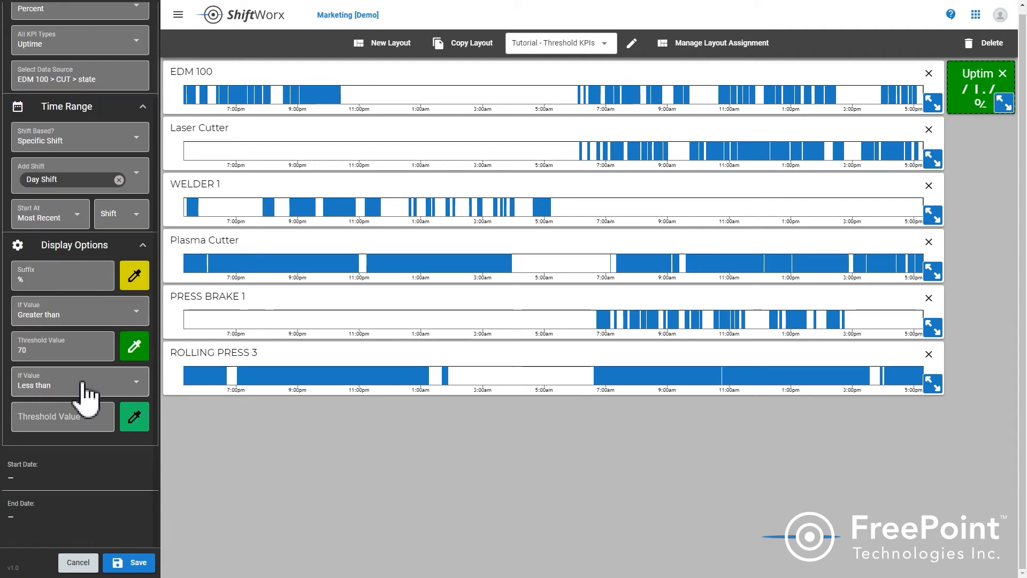
{"action": "left_click", "coordinate": [111, 385]}
{"action": "left_click", "coordinate": [41, 417]}
{"action": "type", "text": "50"}
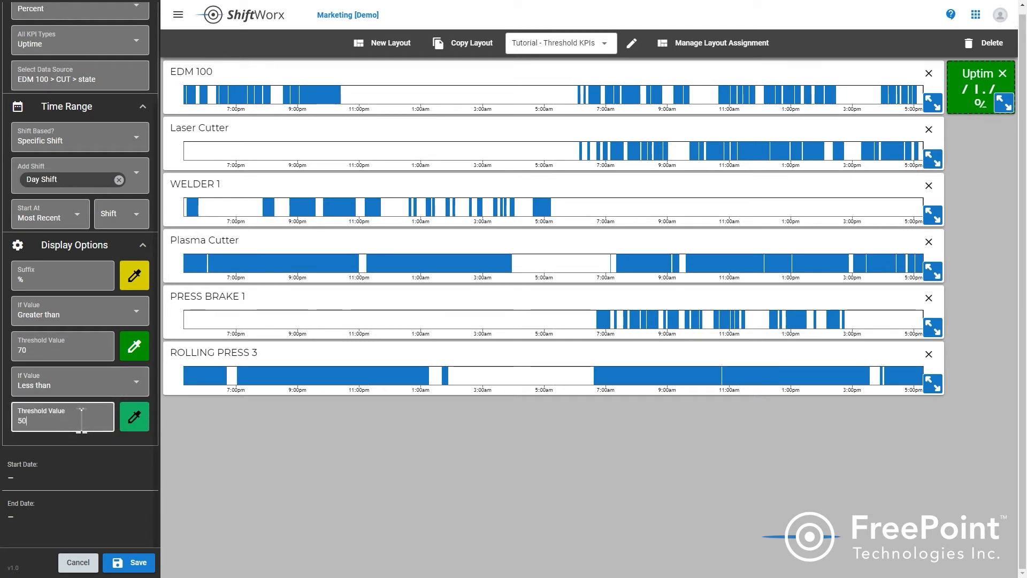
{"action": "left_click", "coordinate": [140, 423]}
{"action": "left_click", "coordinate": [90, 449]}
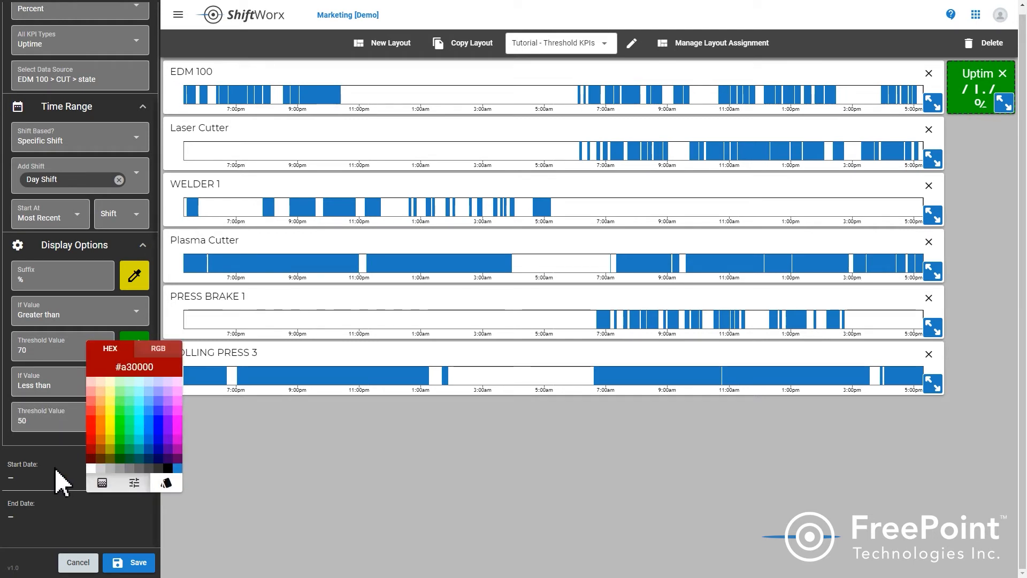
{"action": "left_click", "coordinate": [64, 503]}
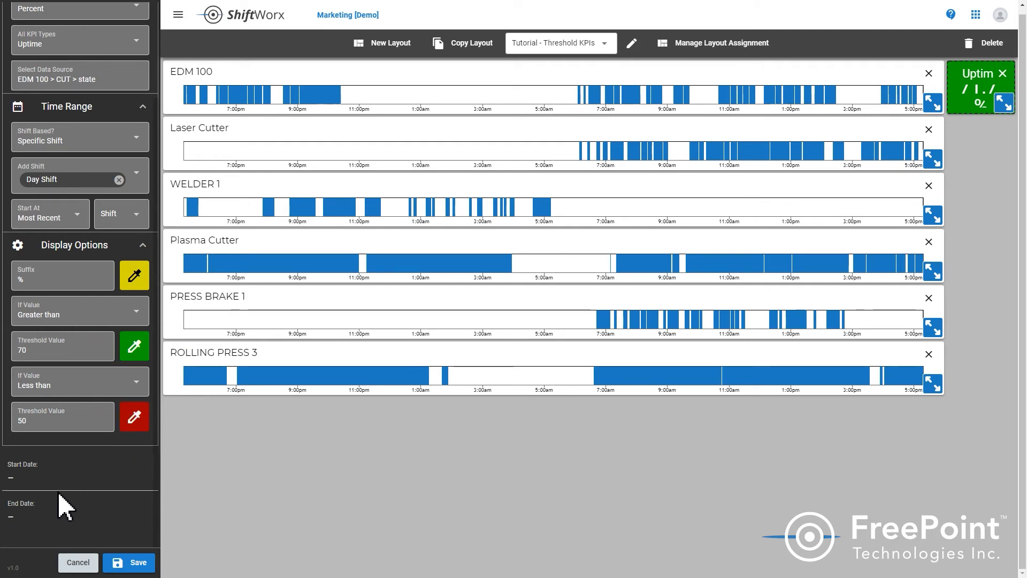